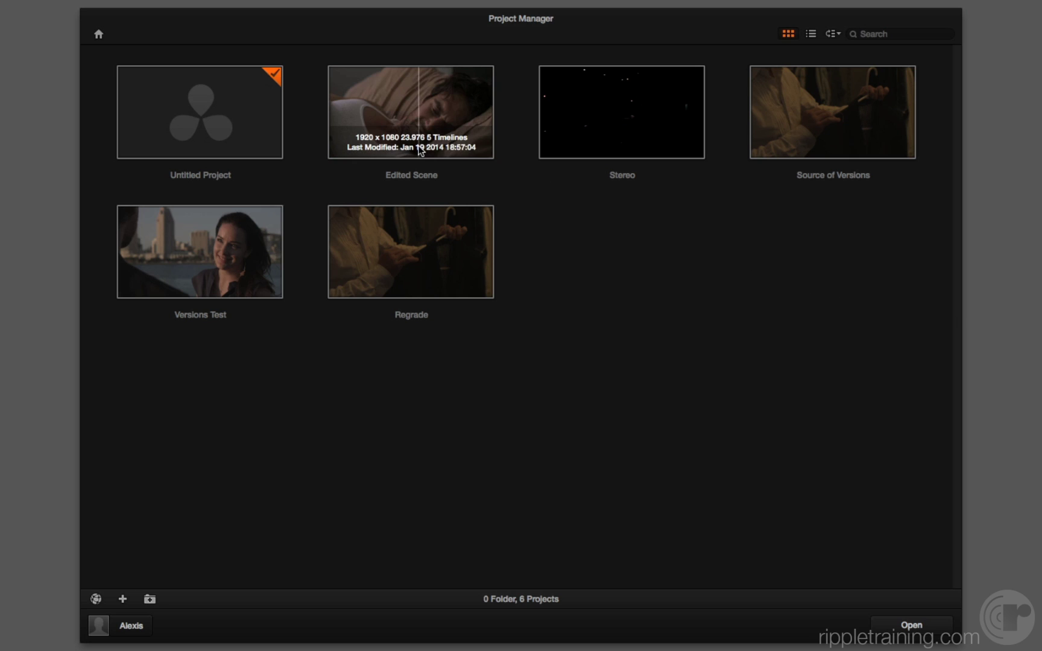
Open the Edited Scene project on the Edit page and move the playhead to 01:00:32:12.
{"action": "left_click", "coordinate": [418, 121]}
{"action": "double_click", "coordinate": [420, 121]}
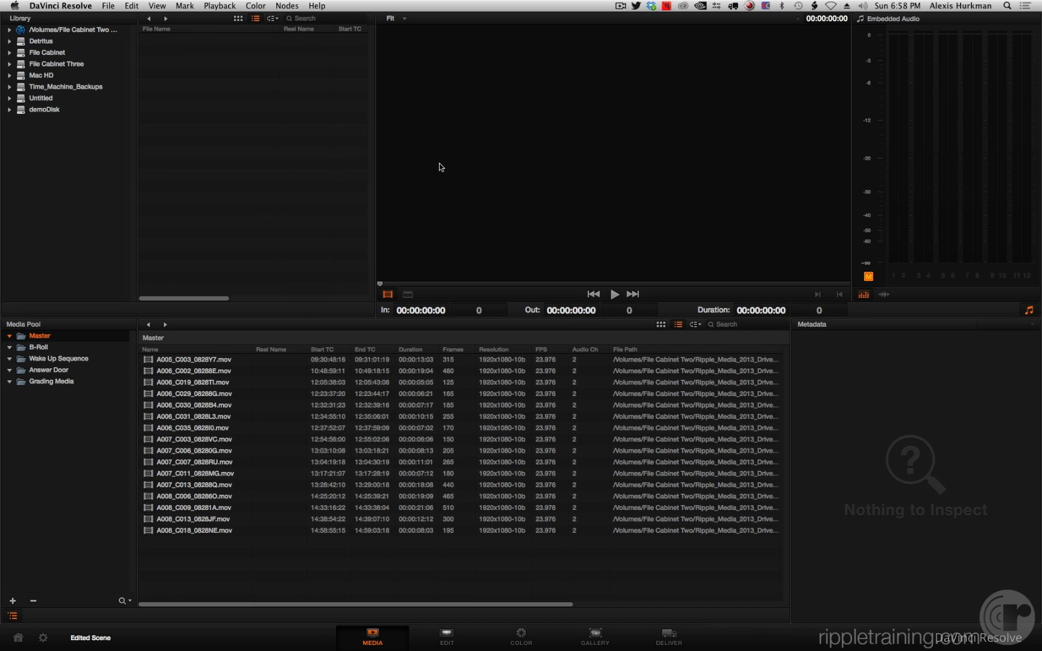
{"action": "left_click", "coordinate": [446, 634]}
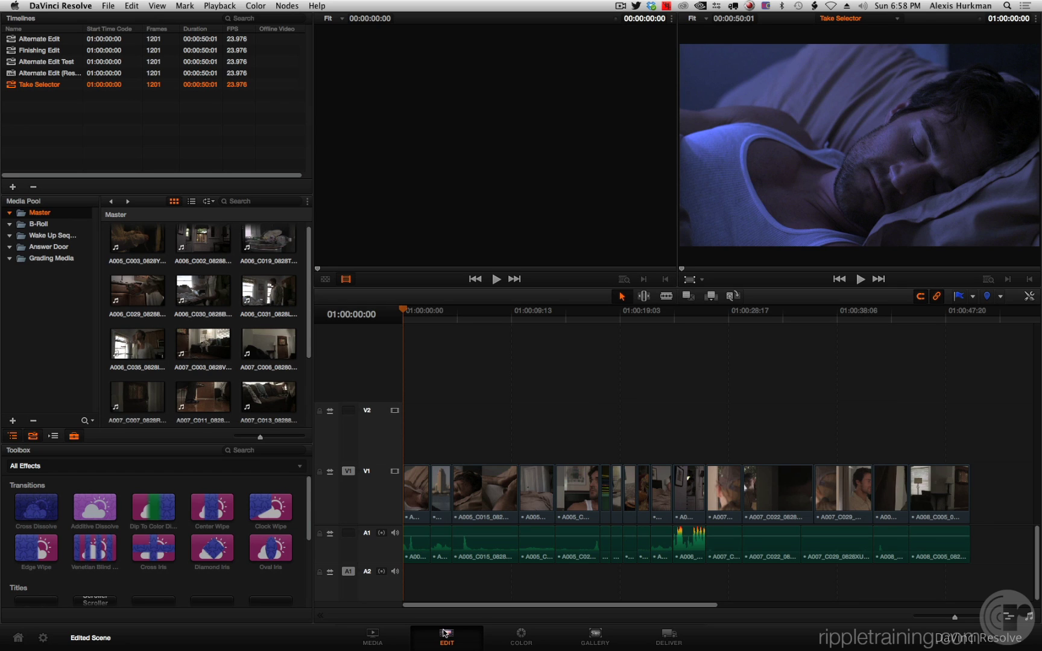
{"action": "left_click", "coordinate": [771, 321]}
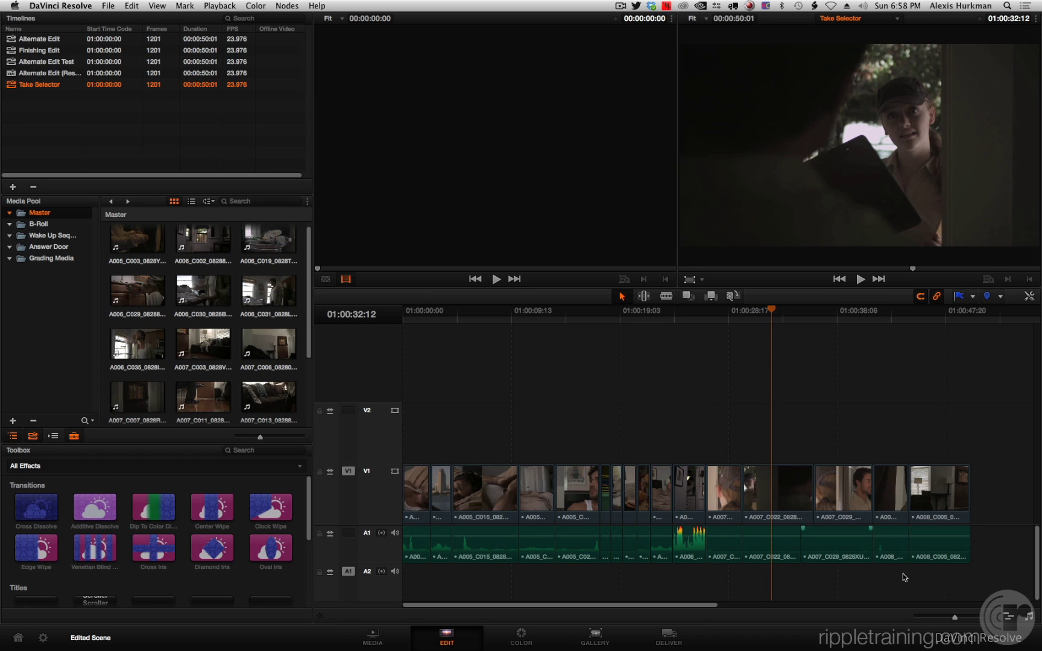
{"action": "left_click_drag", "start_coordinate": [954, 617], "coordinate": [963, 617]}
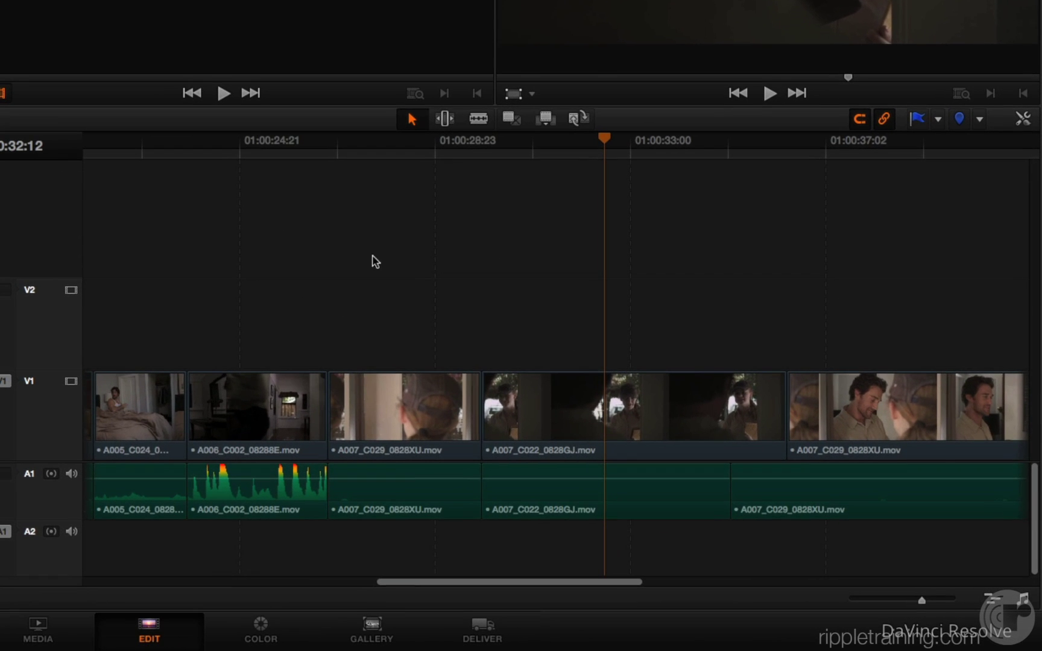
Open the Take Selector for the A007_C022_0828GJ.mov clip under the playhead.
{"action": "left_click", "coordinate": [556, 414]}
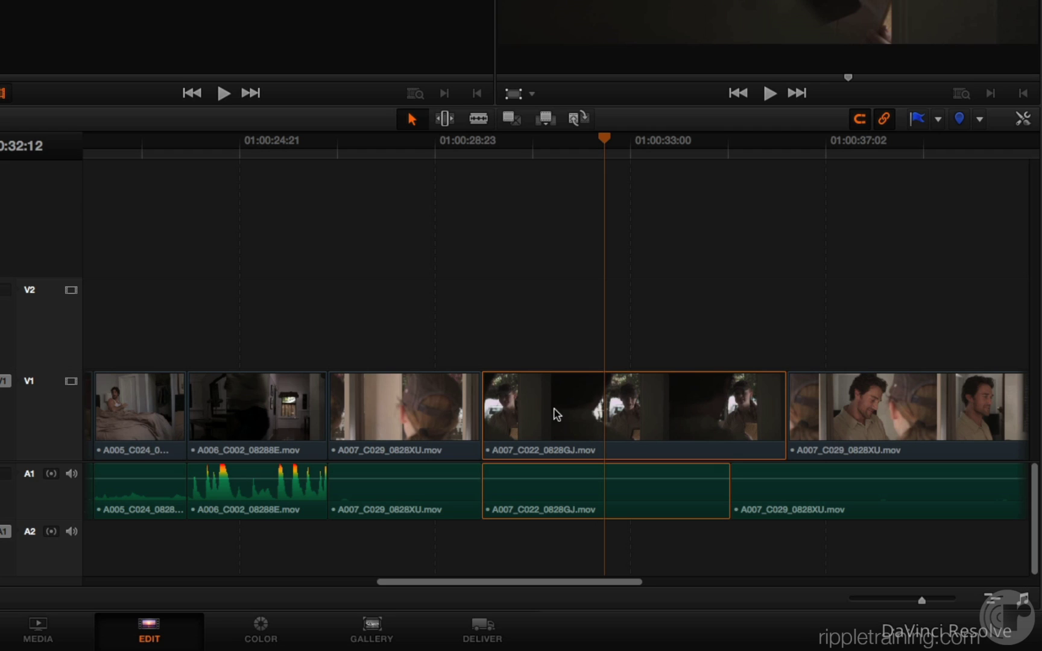
{"action": "right_click", "coordinate": [552, 409]}
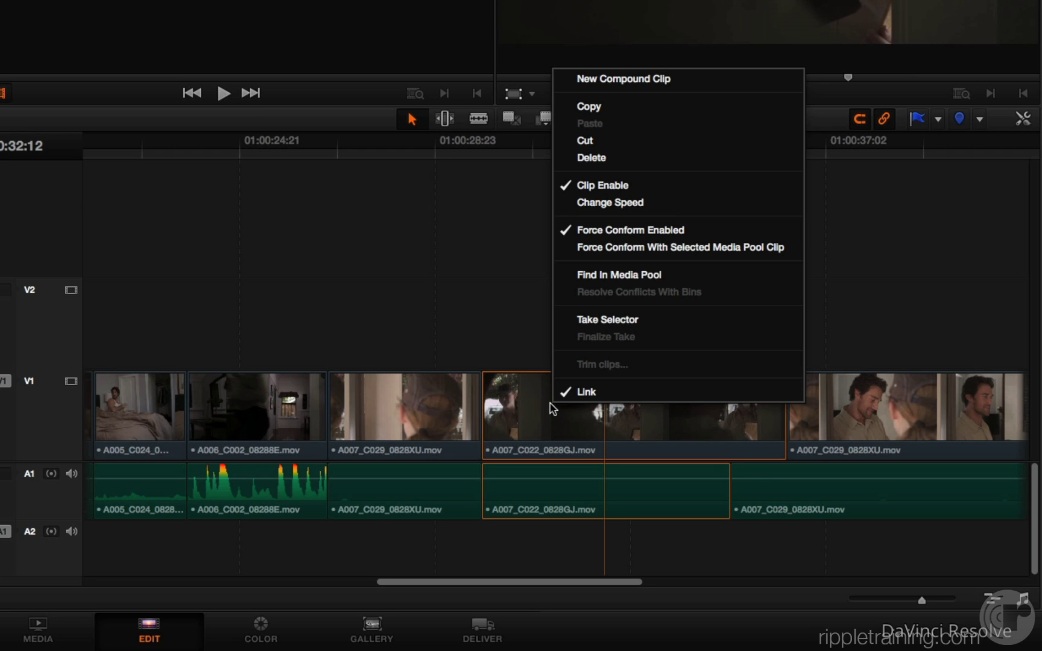
{"action": "left_click", "coordinate": [596, 320]}
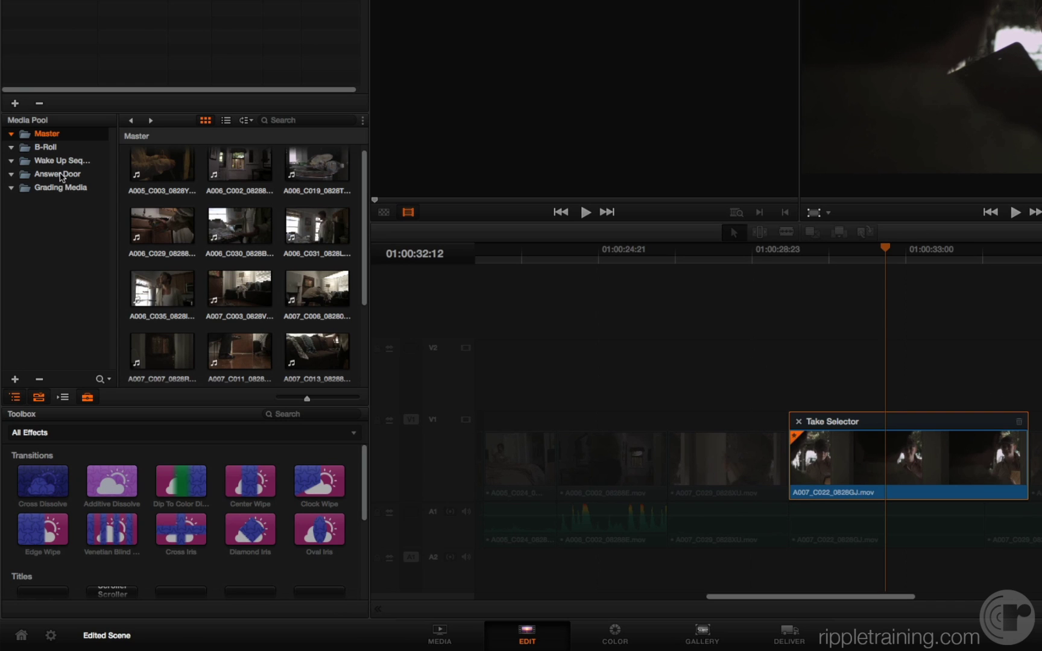
Add A007_C023_0828XU.mov from the Answer Door bin to the Take Selector as a second take and slip it to a later portion.
{"action": "left_click", "coordinate": [59, 175]}
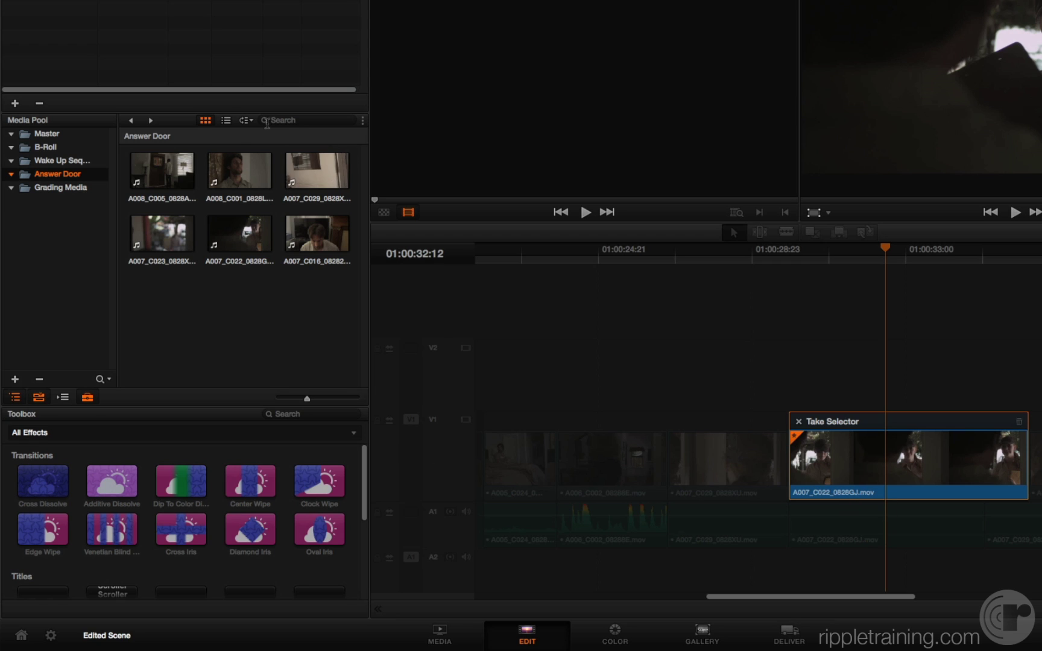
{"action": "left_click_drag", "start_coordinate": [308, 399], "coordinate": [312, 401]}
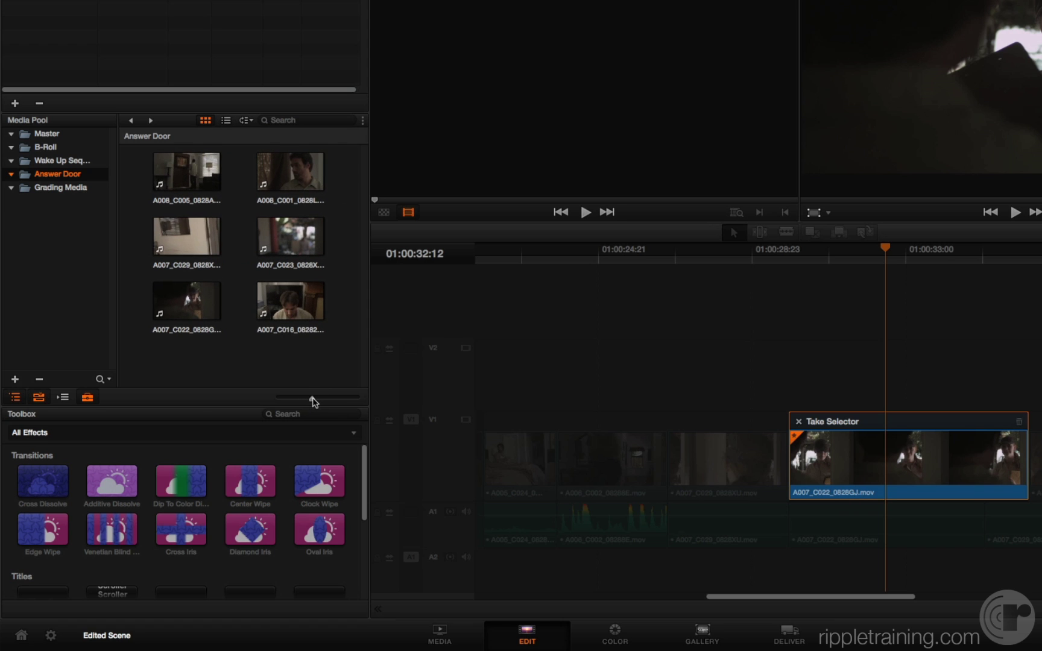
{"action": "left_click_drag", "start_coordinate": [288, 245], "coordinate": [821, 405]}
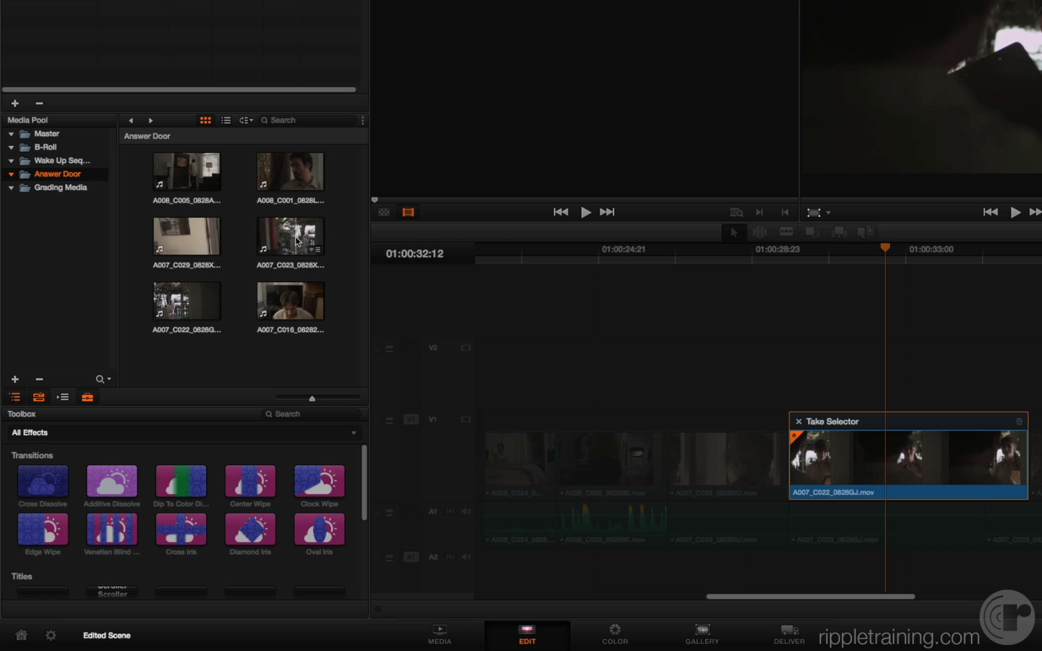
{"action": "left_click_drag", "start_coordinate": [618, 355], "coordinate": [666, 342]}
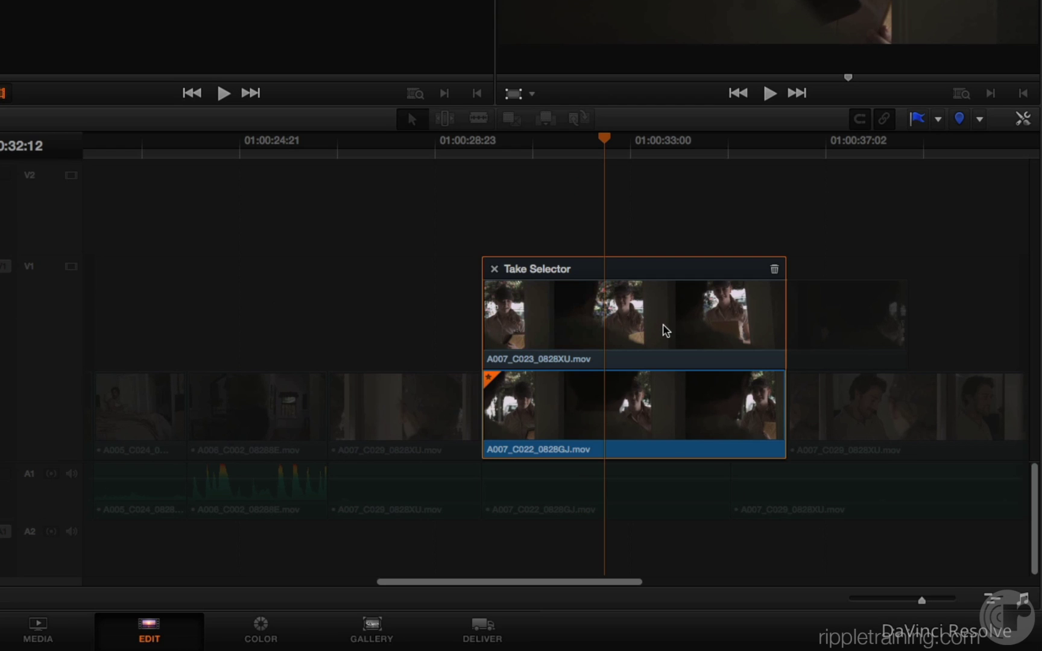
{"action": "left_click_drag", "start_coordinate": [680, 319], "coordinate": [603, 325]}
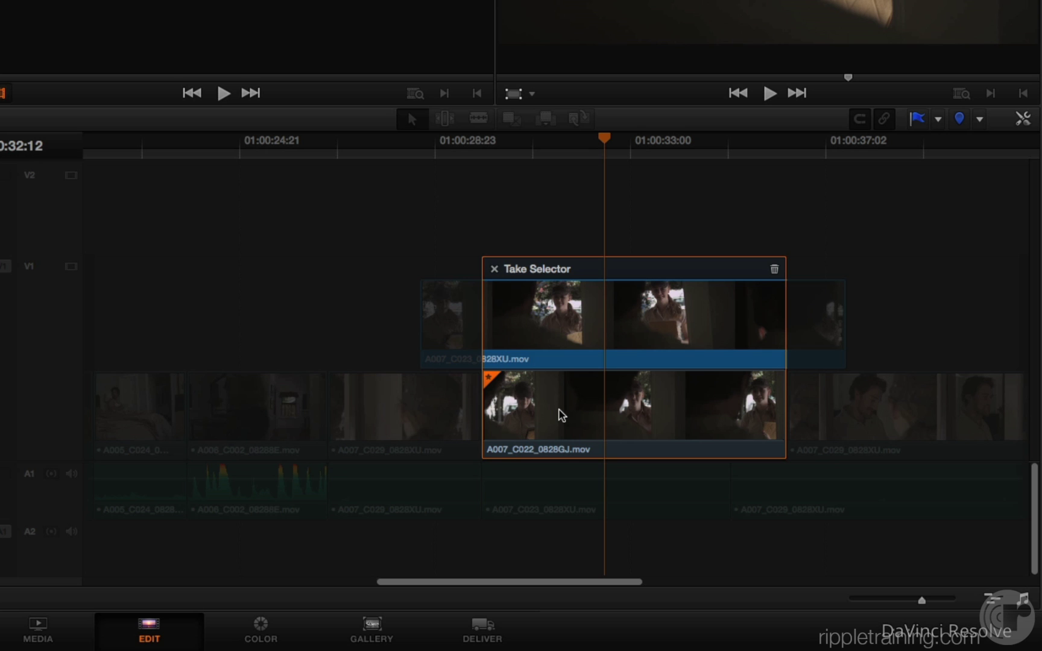
Add A007_C016_08282B.mov as a third take, slip it to a later portion, and close the Take Selector with A007_C023_0828XU.mov chosen.
{"action": "left_click", "coordinate": [178, 285]}
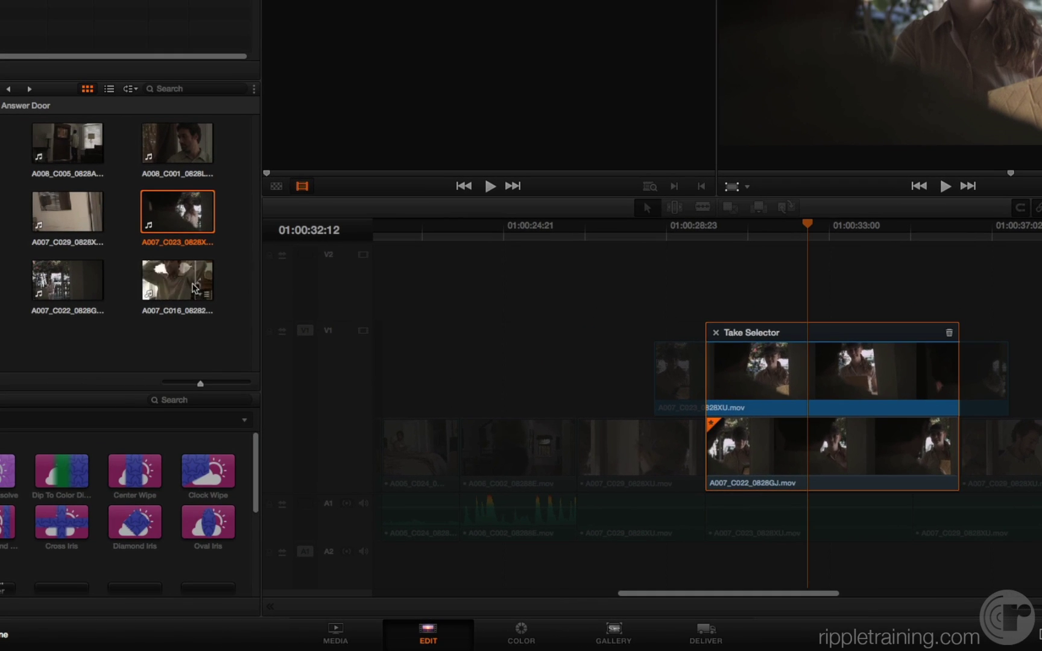
{"action": "left_click_drag", "start_coordinate": [178, 285], "coordinate": [882, 372]}
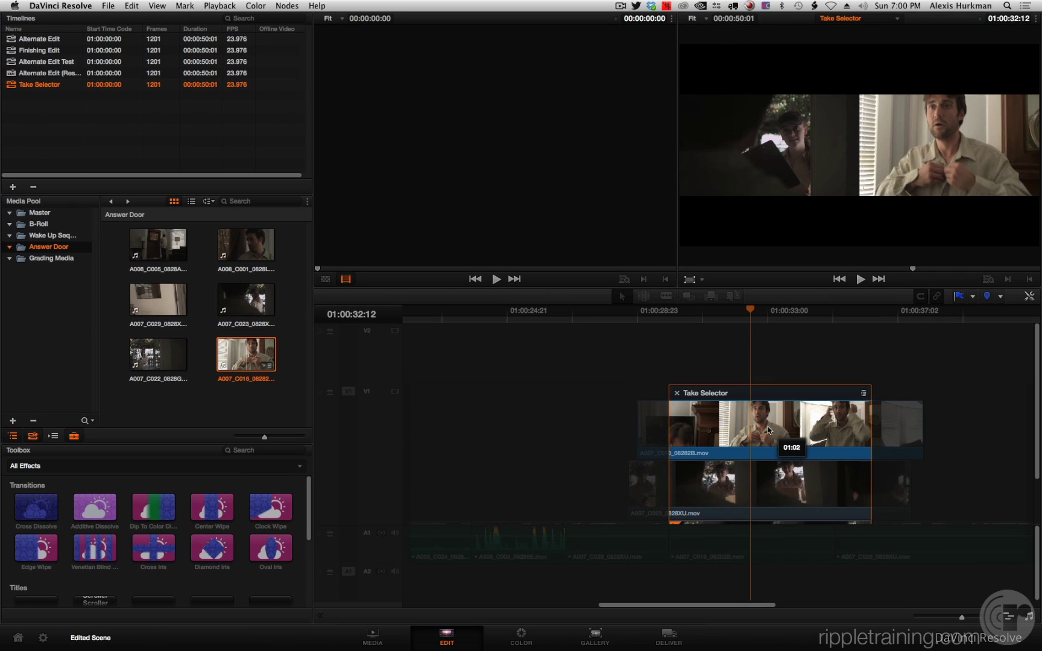
{"action": "left_click_drag", "start_coordinate": [1036, 405], "coordinate": [1032, 453]}
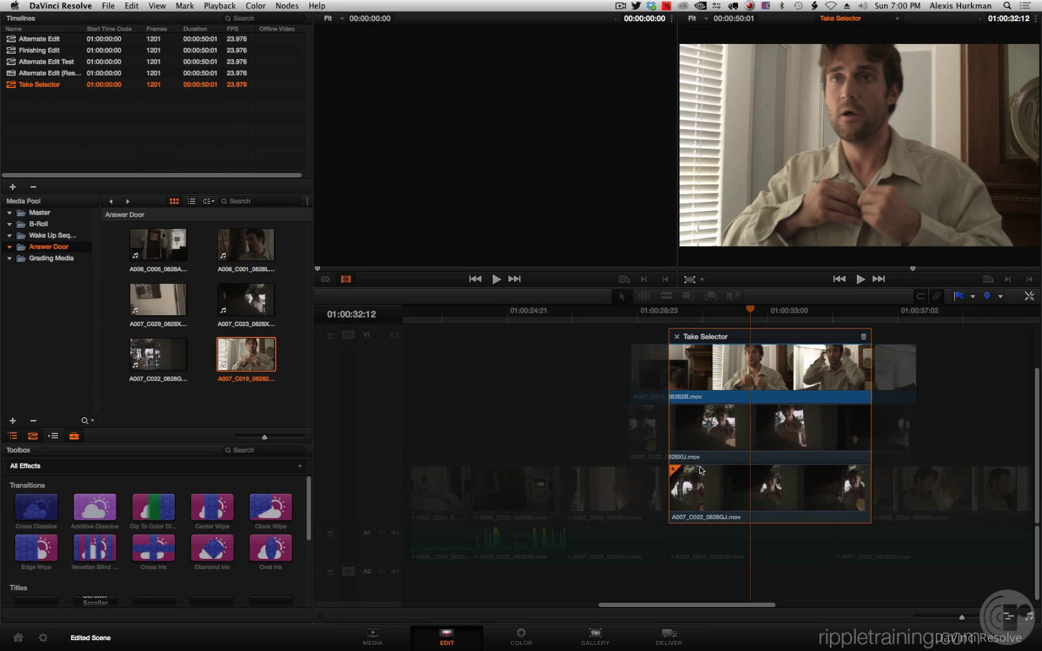
{"action": "left_click", "coordinate": [710, 427]}
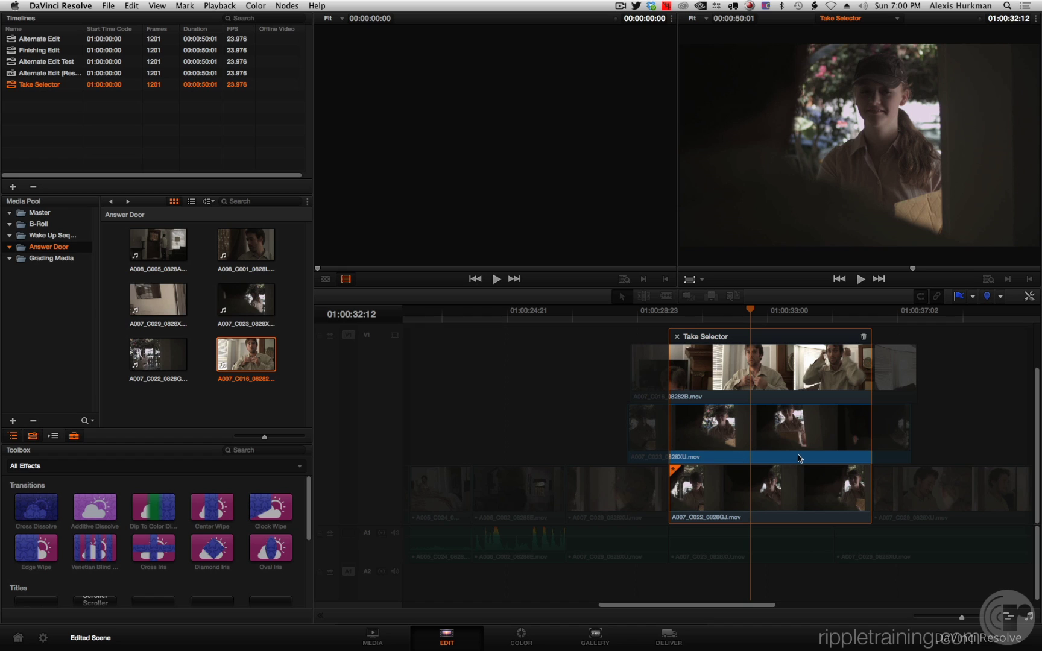
{"action": "left_click", "coordinate": [677, 337]}
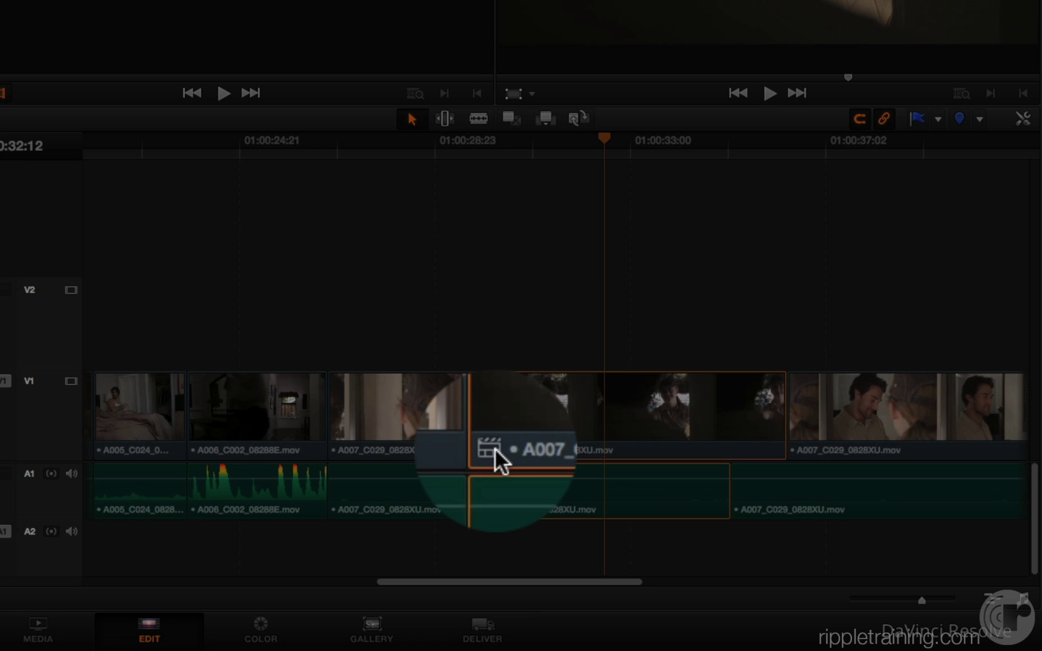
Reopen the clip's Take Selector, switch to the A007_C016_08282B.mov take and close the selector.
{"action": "left_click", "coordinate": [491, 448]}
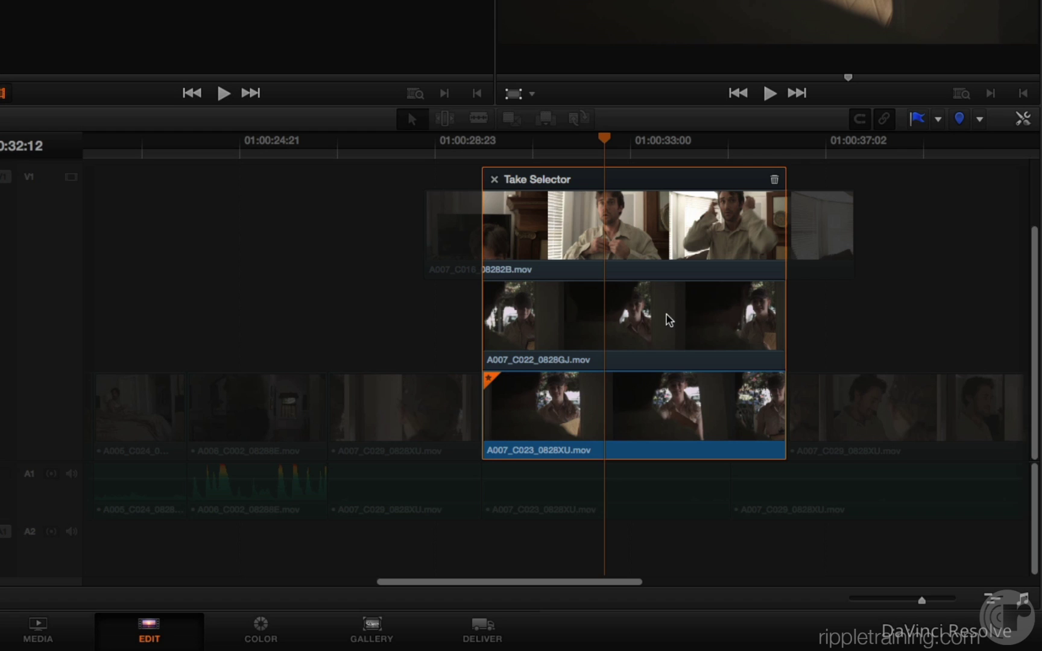
{"action": "left_click", "coordinate": [661, 231]}
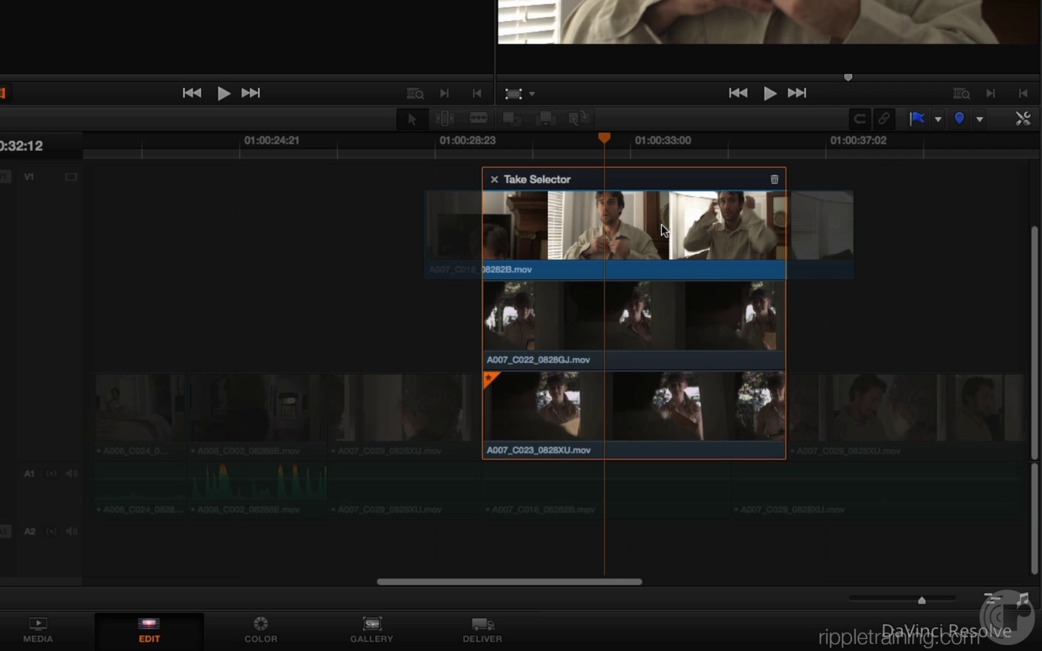
{"action": "left_click", "coordinate": [492, 181]}
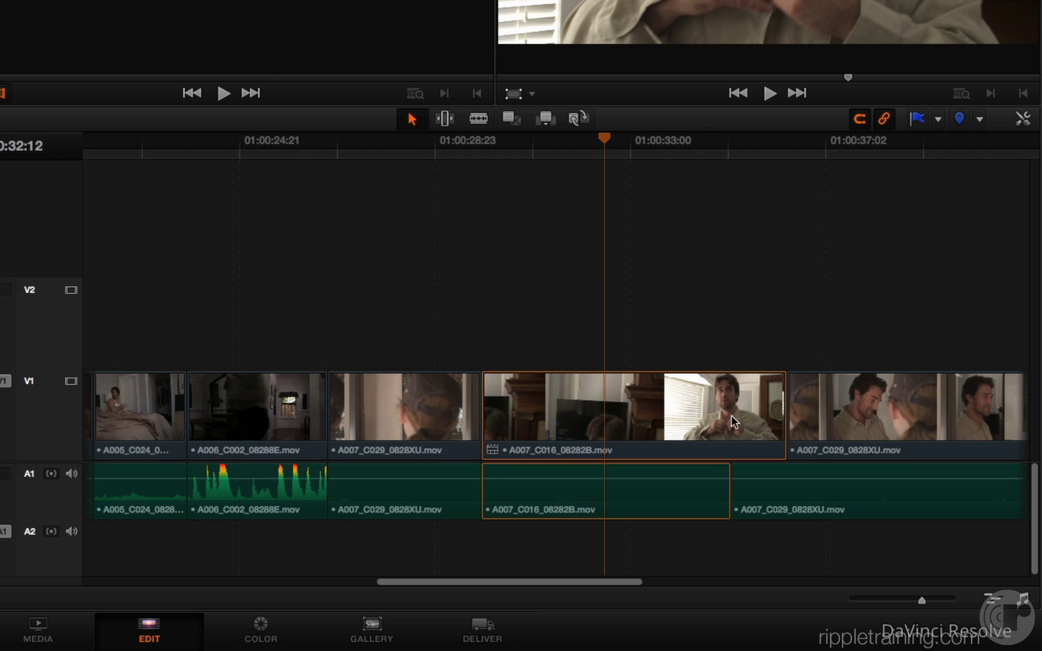
Switch the clip back to the A007_C022_0828GJ.mov take, close the Take Selector and move the playhead to 01:00:32:04.
{"action": "double_click", "coordinate": [494, 452]}
{"action": "left_click", "coordinate": [494, 451]}
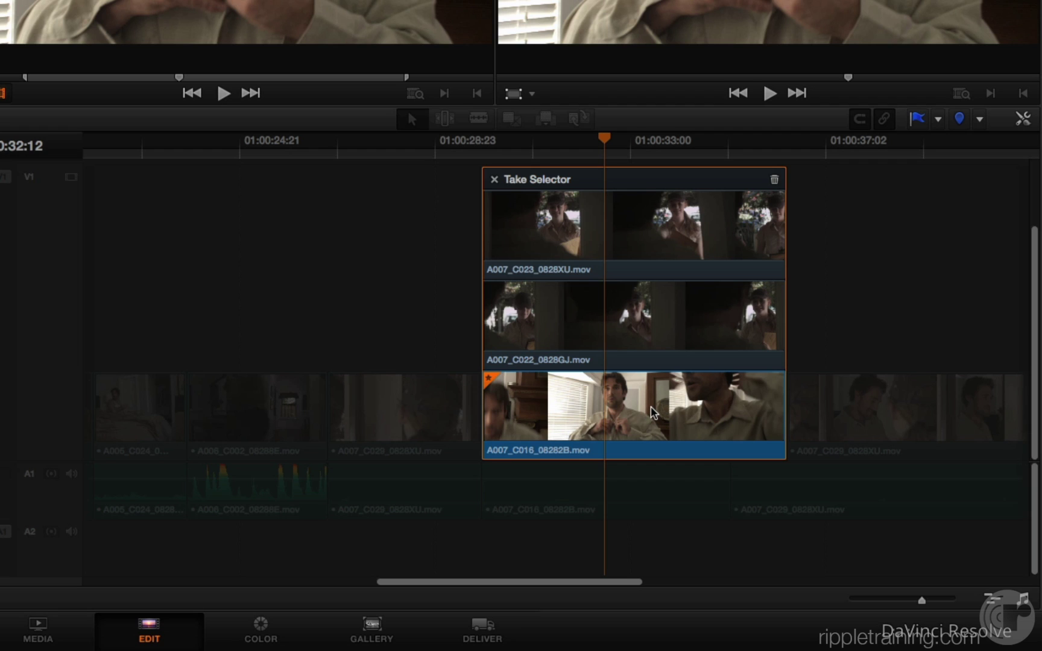
{"action": "left_click", "coordinate": [655, 322]}
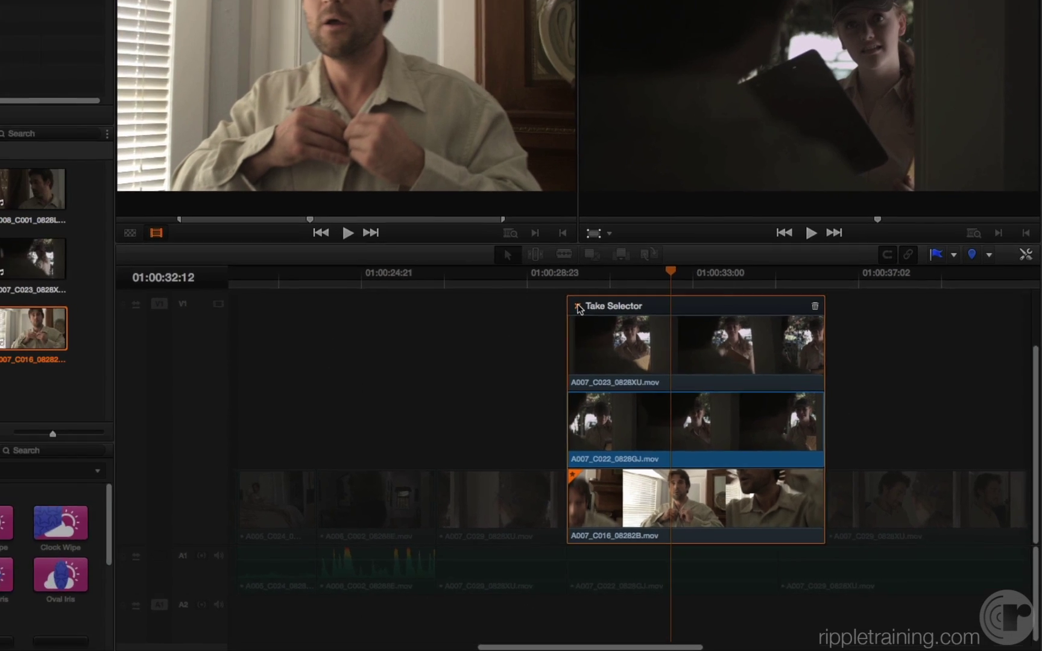
{"action": "left_click", "coordinate": [512, 207]}
{"action": "left_click_drag", "start_coordinate": [641, 345], "coordinate": [694, 398]}
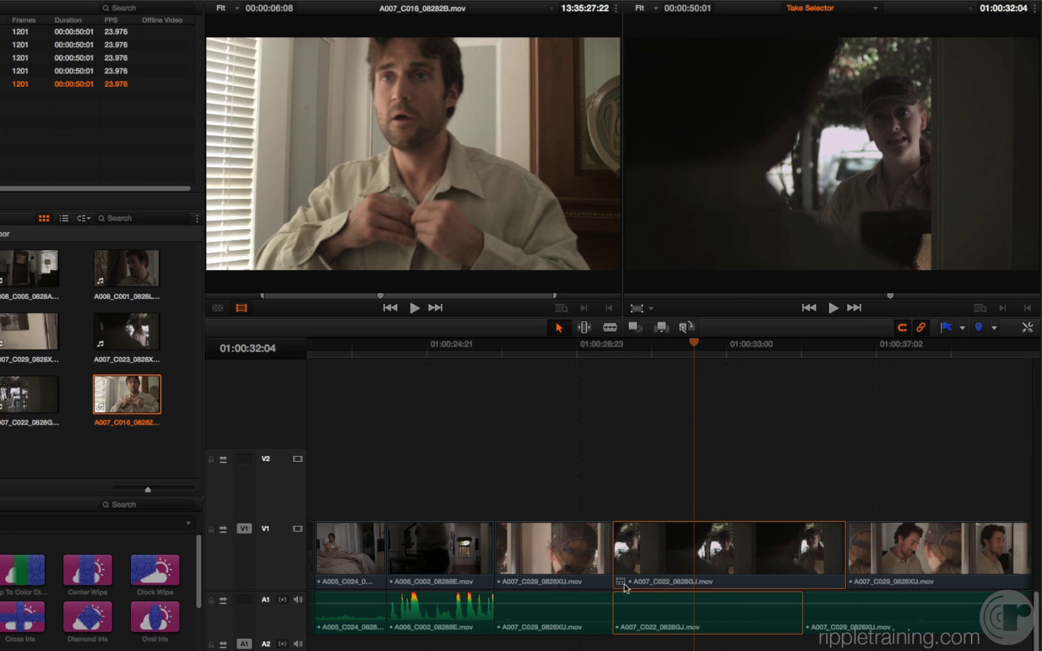
Delete the A007_C016_08282B.mov take from the Take Selector and close it with A007_C023_0828XU.mov active.
{"action": "left_click", "coordinate": [621, 581]}
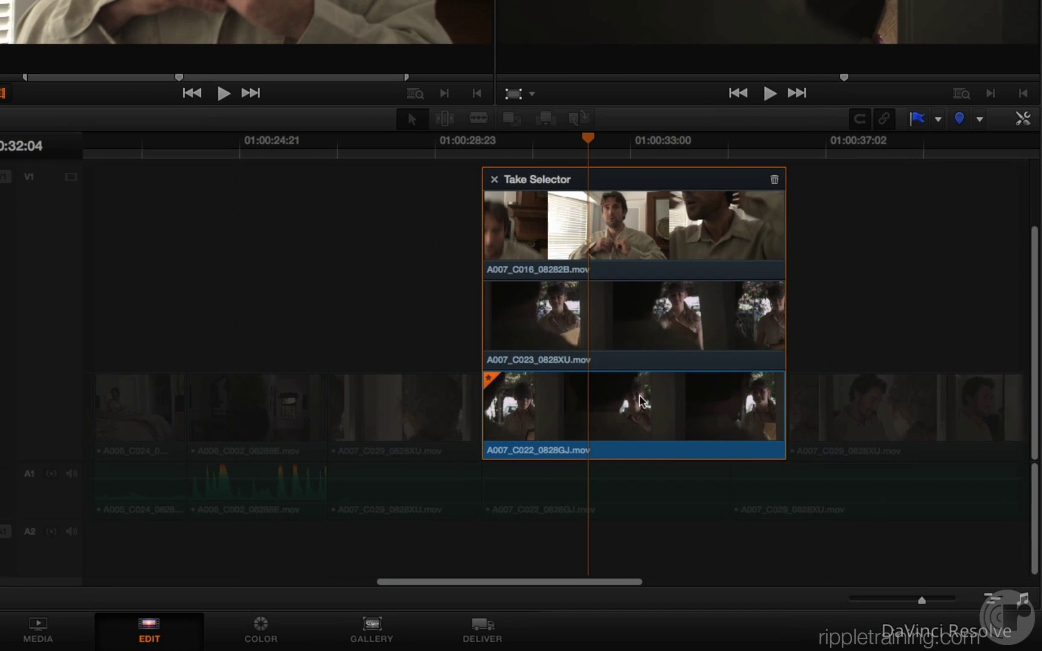
{"action": "left_click", "coordinate": [642, 230]}
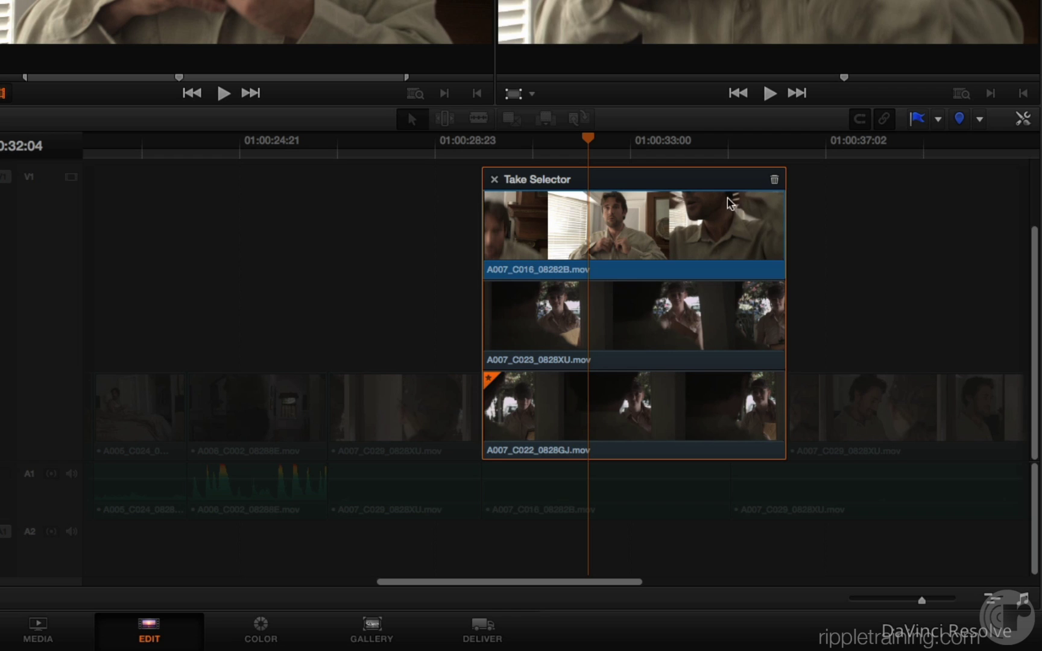
{"action": "left_click", "coordinate": [774, 183]}
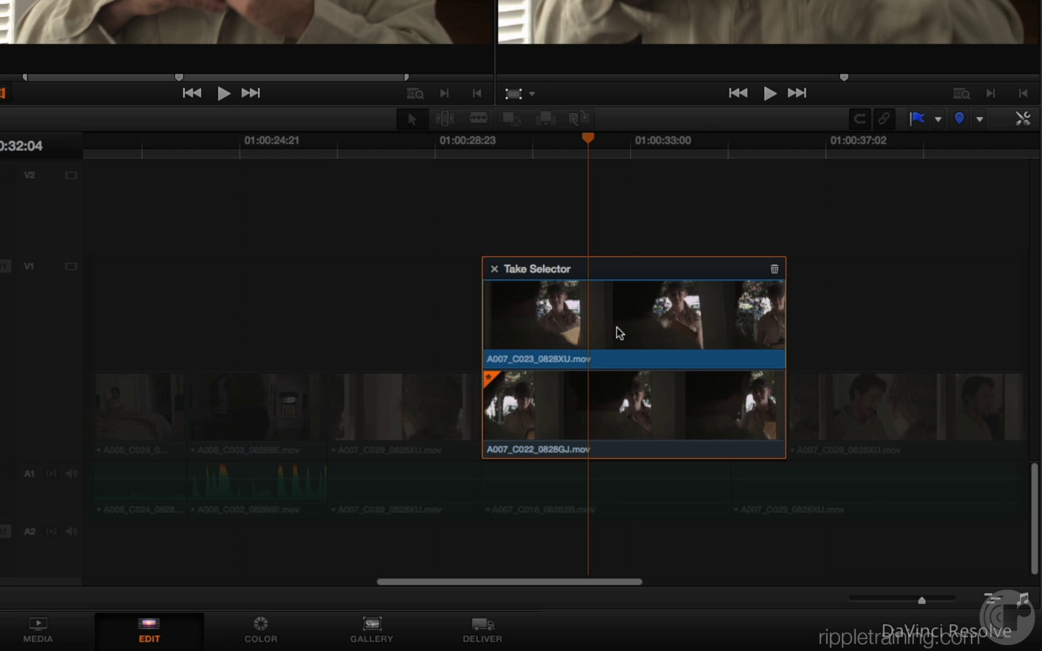
{"action": "left_click", "coordinate": [493, 270]}
Finalize the take on the A007_C023_0828XU.mov clip, and undo the finalizing.
{"action": "right_click", "coordinate": [606, 429]}
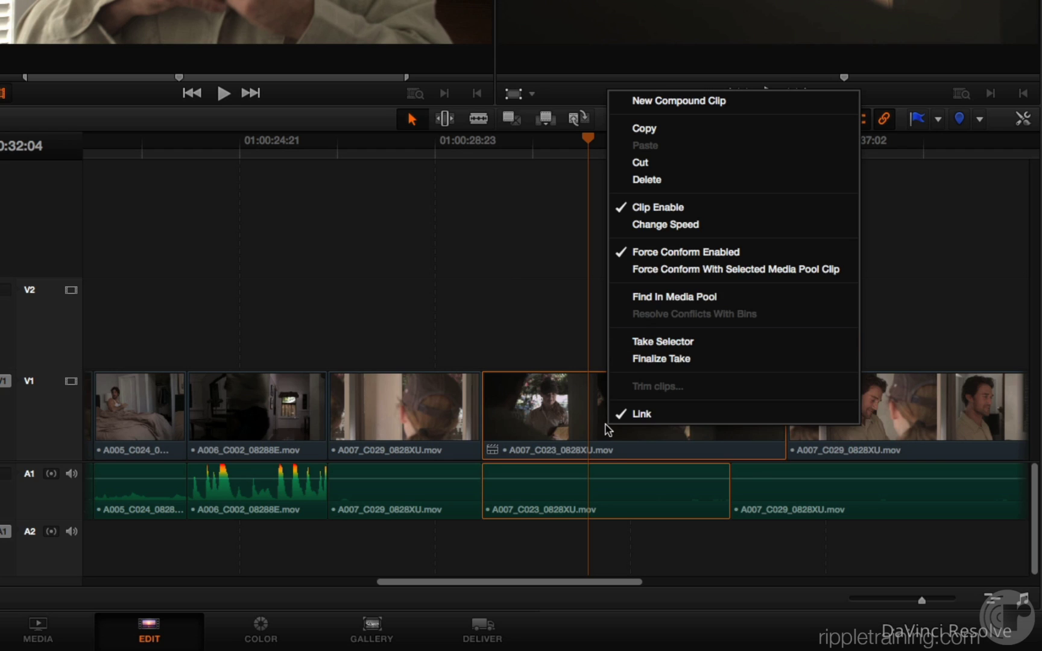
{"action": "left_click", "coordinate": [704, 360]}
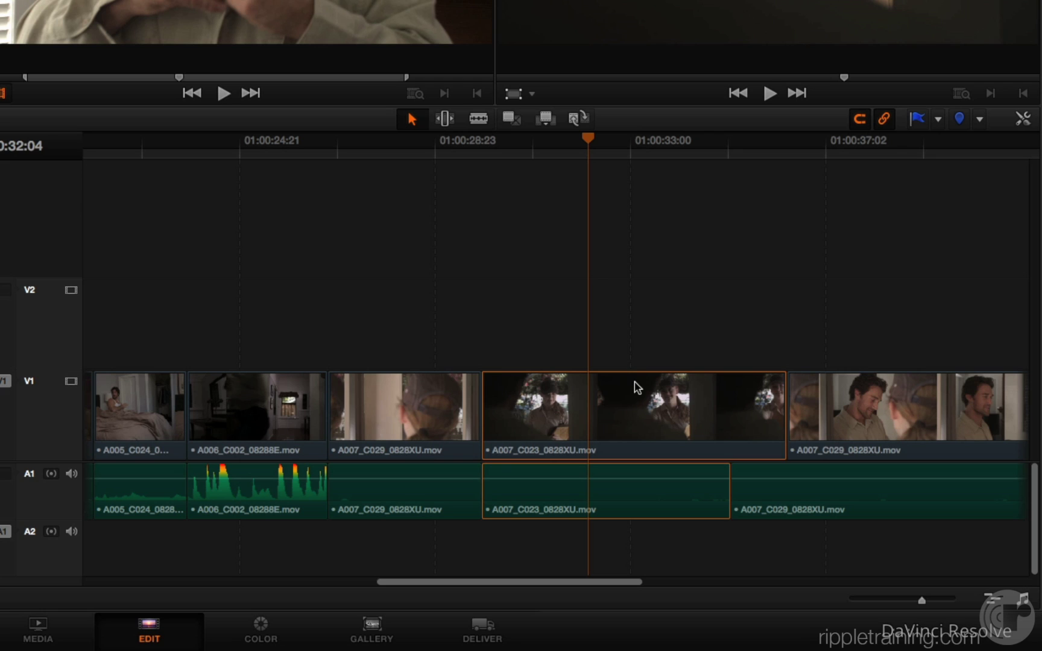
{"action": "key", "text": "ctrl+z"}
Reopen the Take Selector, delete the A007_C022_0828GJ.mov take so only A007_C023_0828XU.mov is left, and close the selector.
{"action": "left_click", "coordinate": [494, 454]}
{"action": "left_click", "coordinate": [720, 328]}
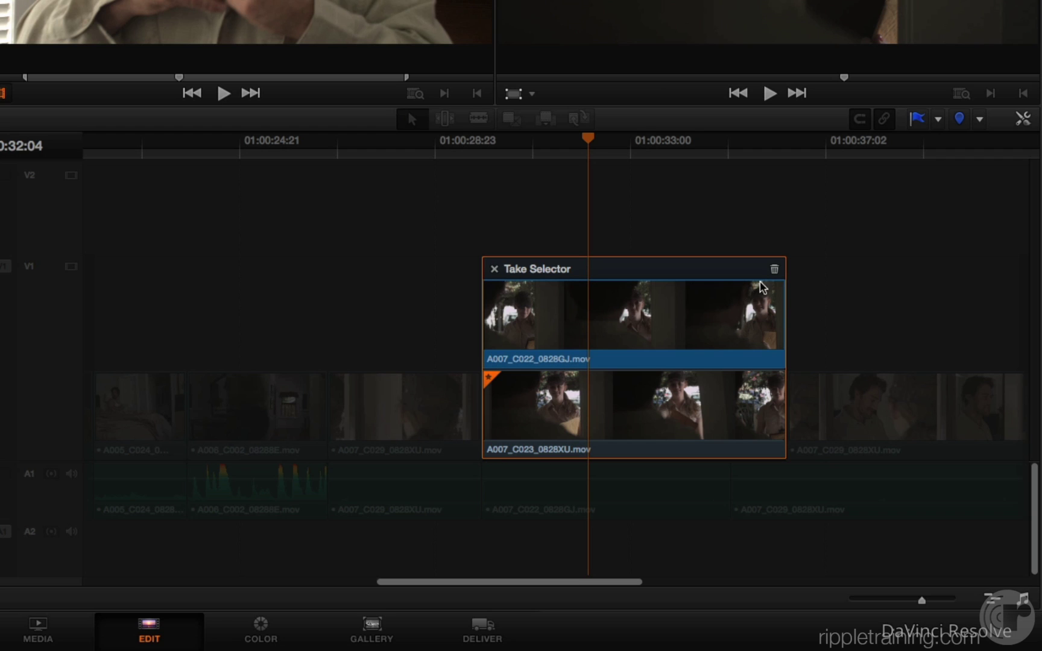
{"action": "left_click", "coordinate": [774, 270]}
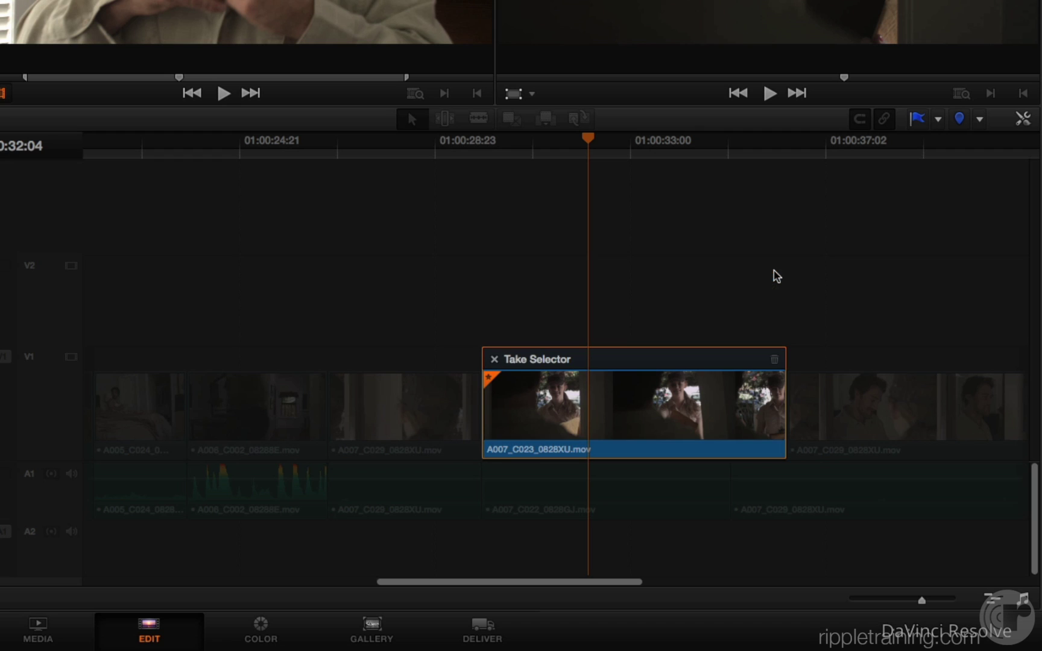
{"action": "left_click", "coordinate": [494, 360]}
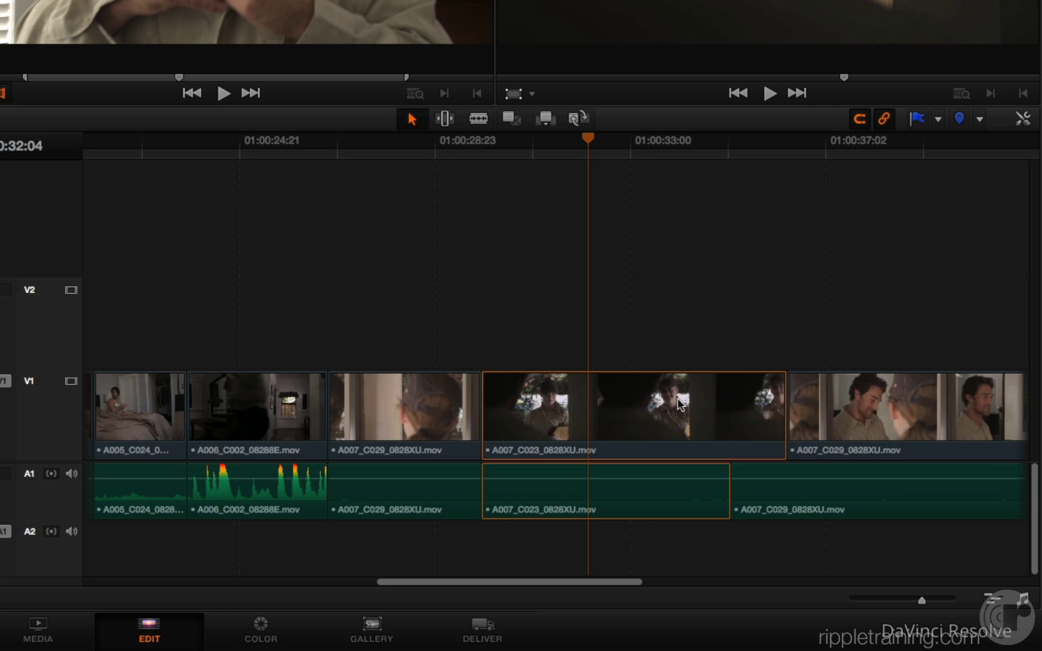
Undo the take deletion and close the Take Selector with the A007_C022_0828GJ.mov take active.
{"action": "key", "text": "ctrl+t"}
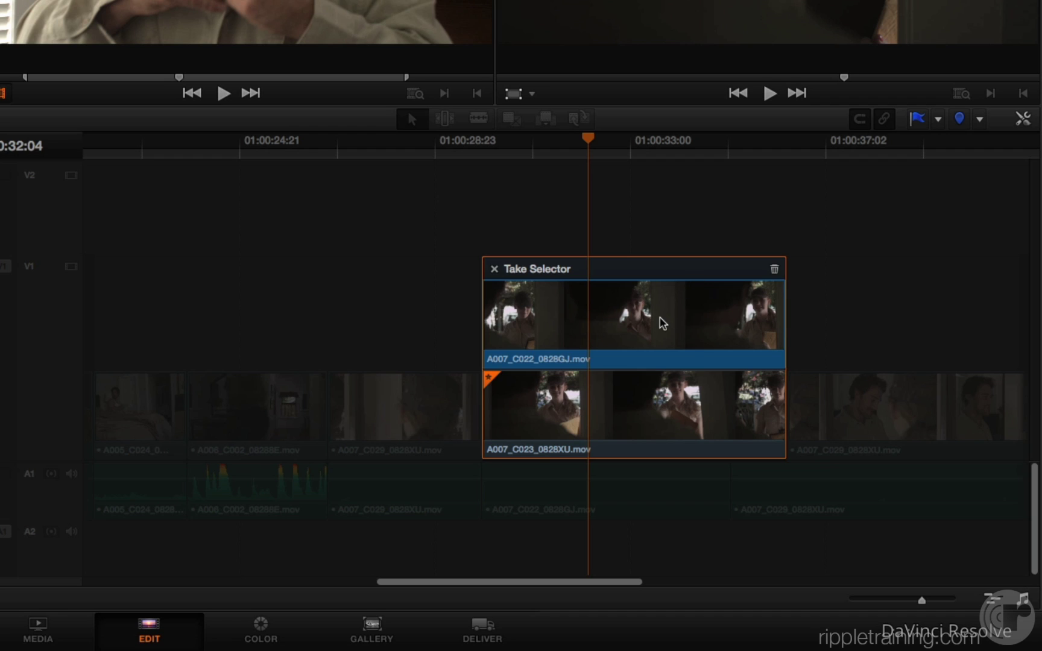
{"action": "left_click", "coordinate": [493, 269]}
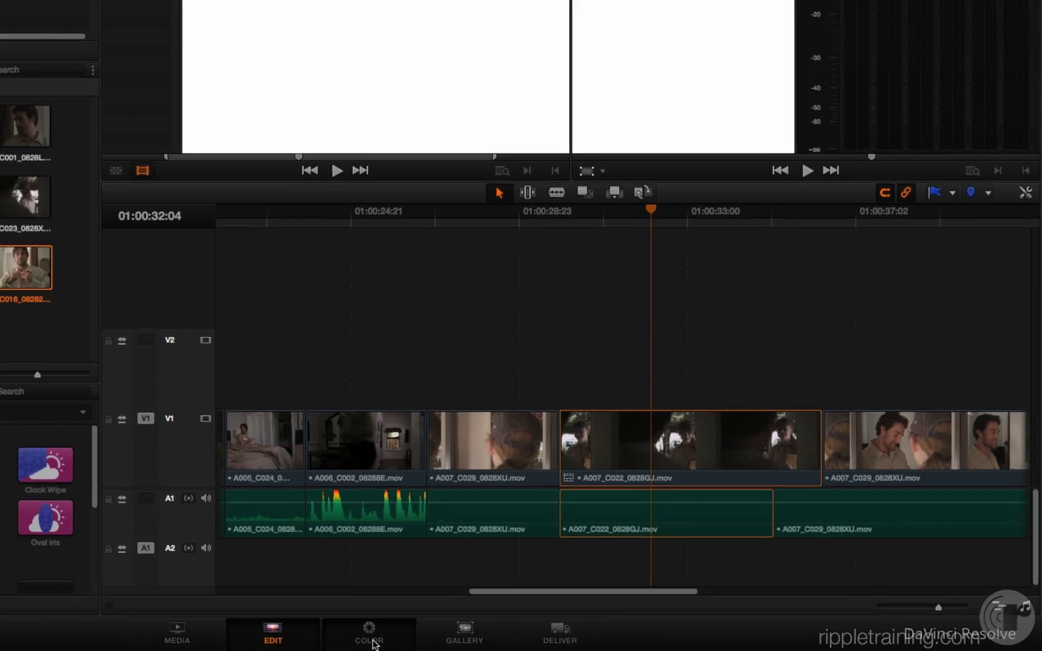
On the Color page, warm the clip's Gain toward orange to about R 1.12, G 0.98, B 0.87, and return to the Edit page.
{"action": "left_click", "coordinate": [265, 639]}
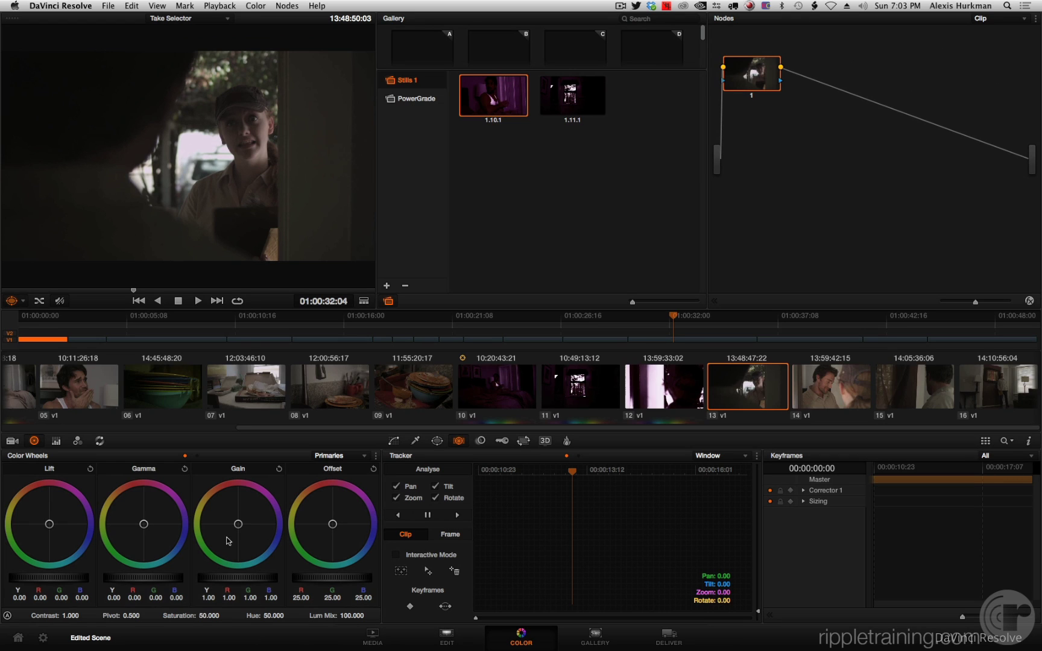
{"action": "left_click_drag", "start_coordinate": [237, 530], "coordinate": [208, 490]}
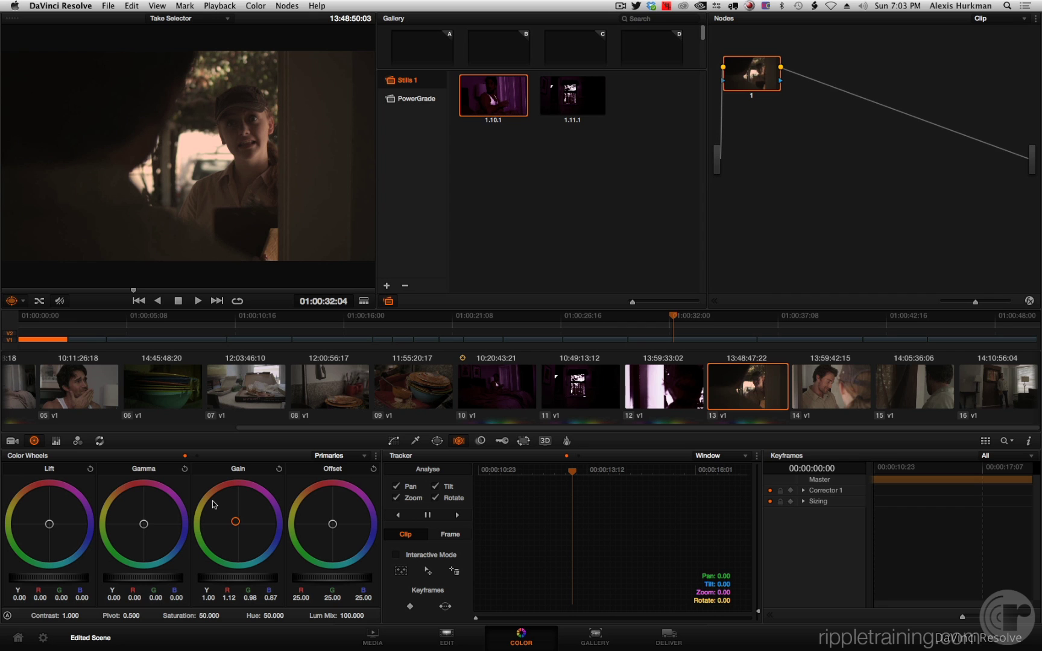
{"action": "left_click", "coordinate": [445, 637]}
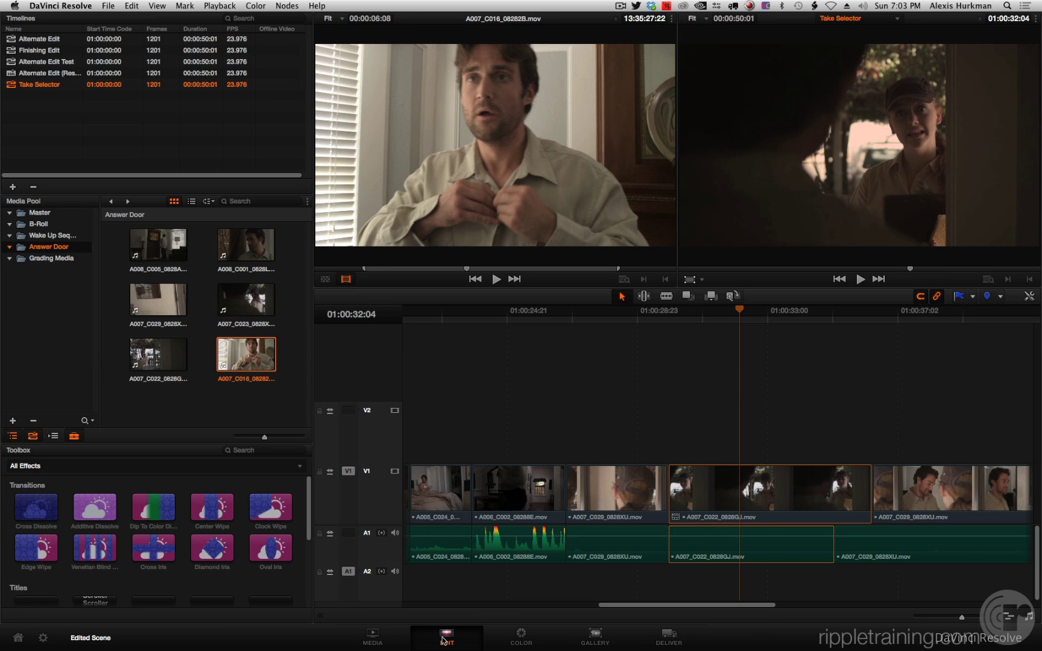
Reopen the graded clip's Take Selector to examine its takes, and close it again.
{"action": "double_click", "coordinate": [678, 521]}
{"action": "left_click", "coordinate": [677, 520]}
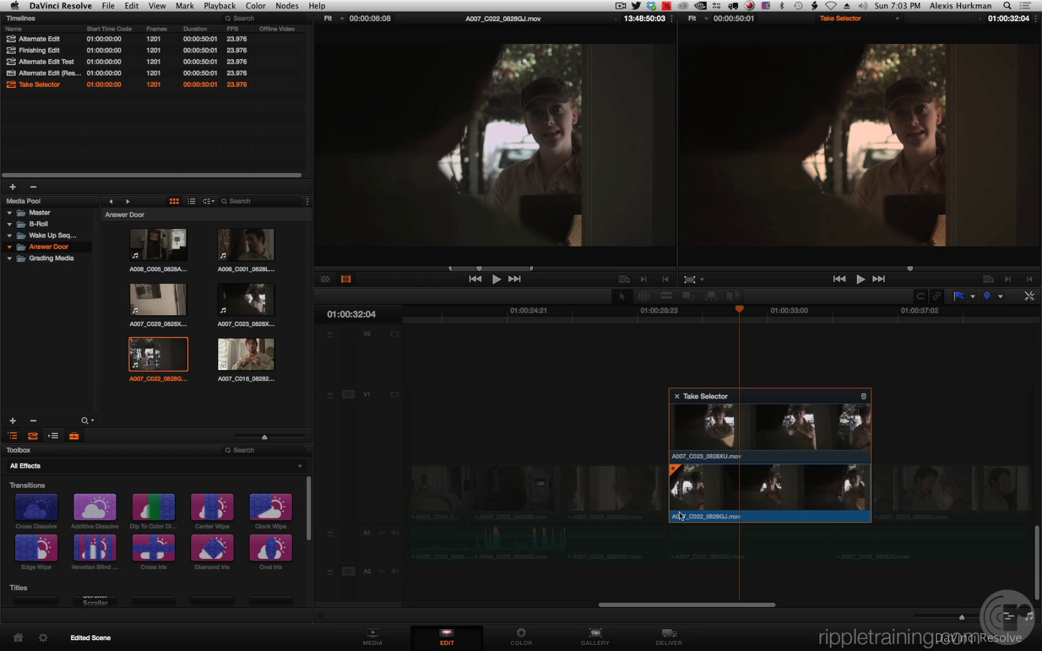
{"action": "left_click", "coordinate": [678, 397]}
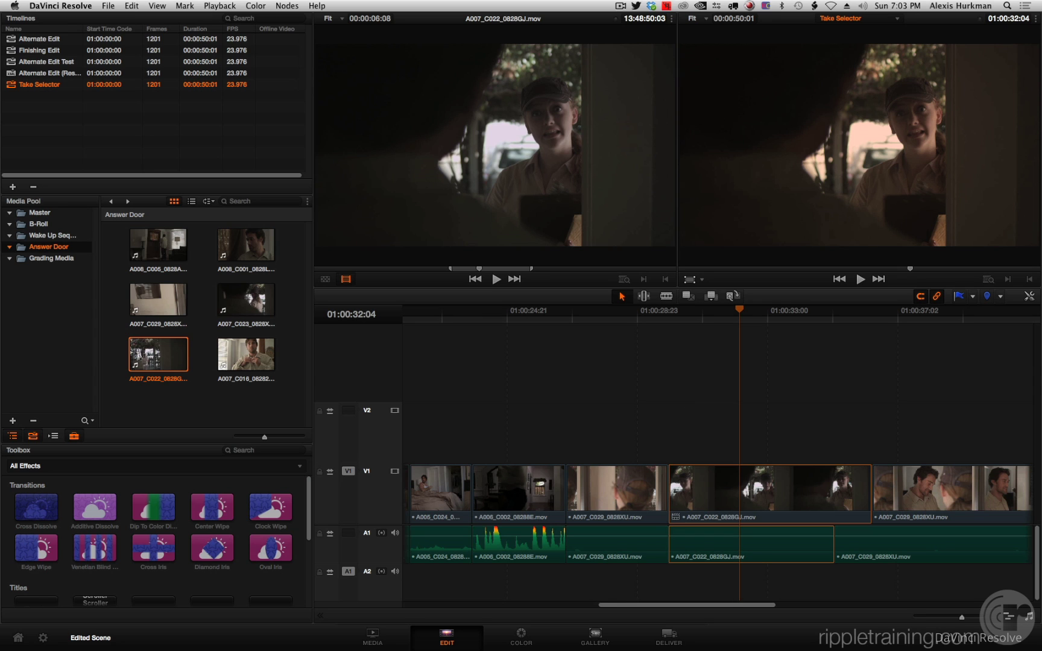